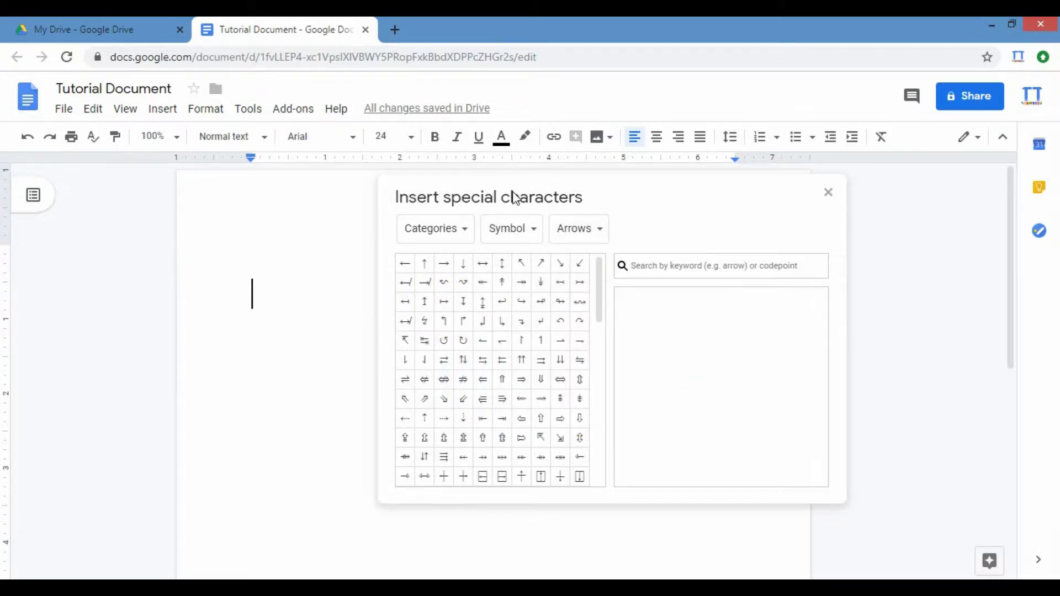
Step: Reposition the Insert special characters dialog over the page and check the available character source options
drag(515, 197, 676, 321)
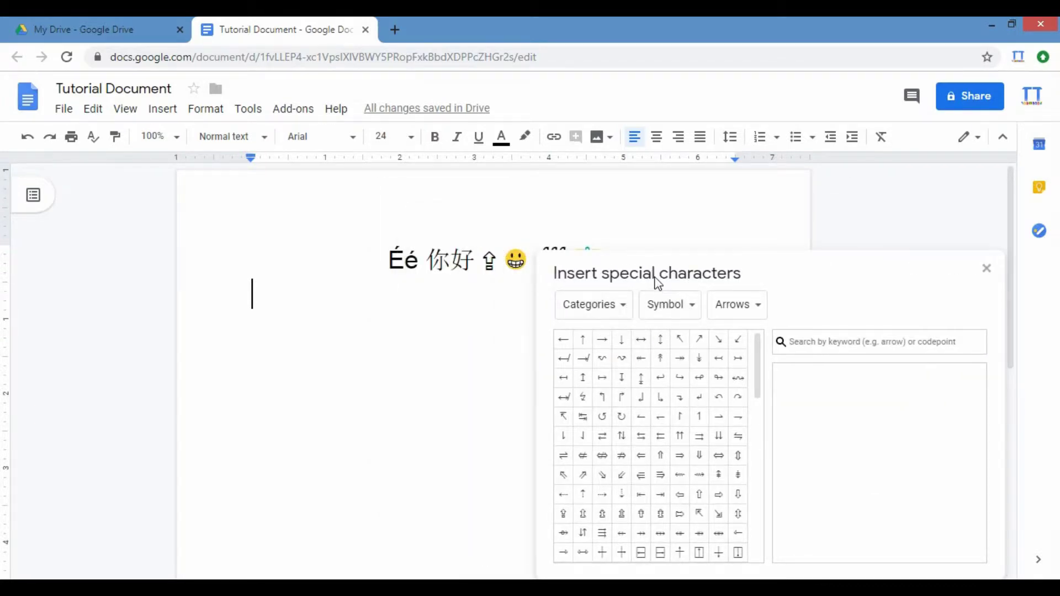
drag(657, 281, 547, 197)
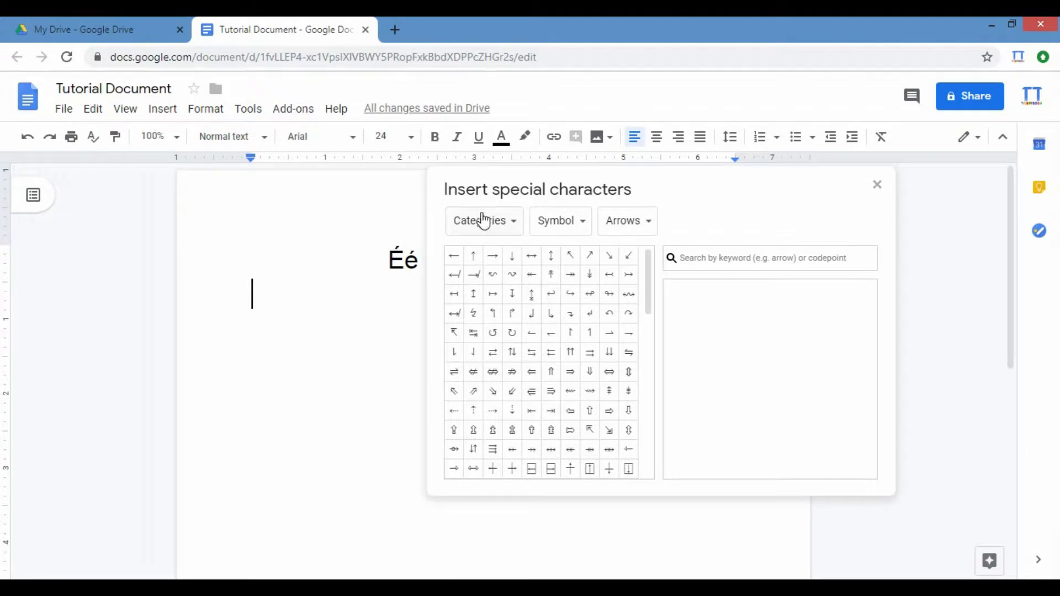
click(506, 228)
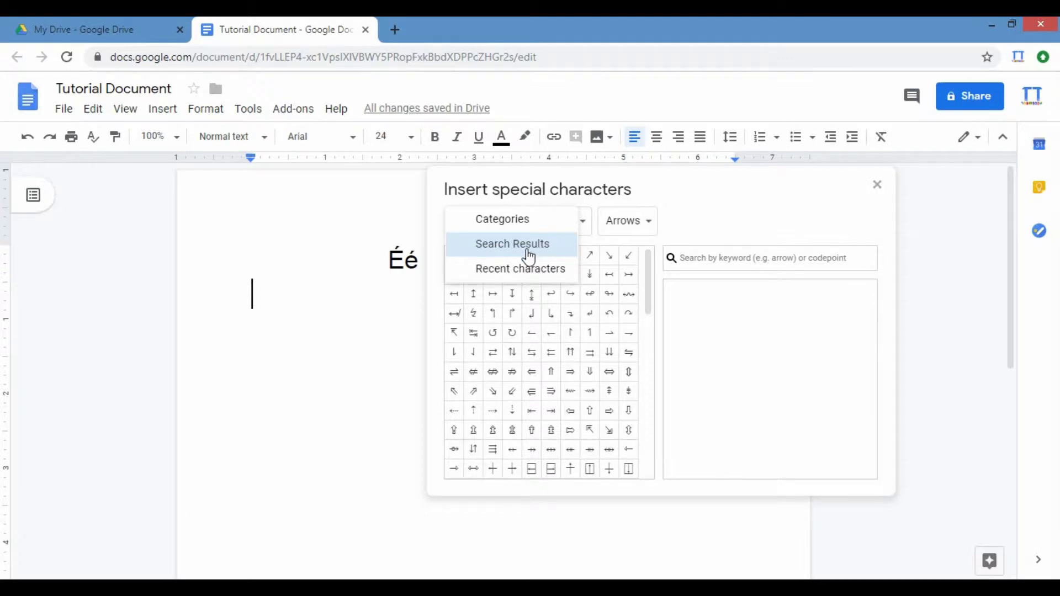
click(592, 206)
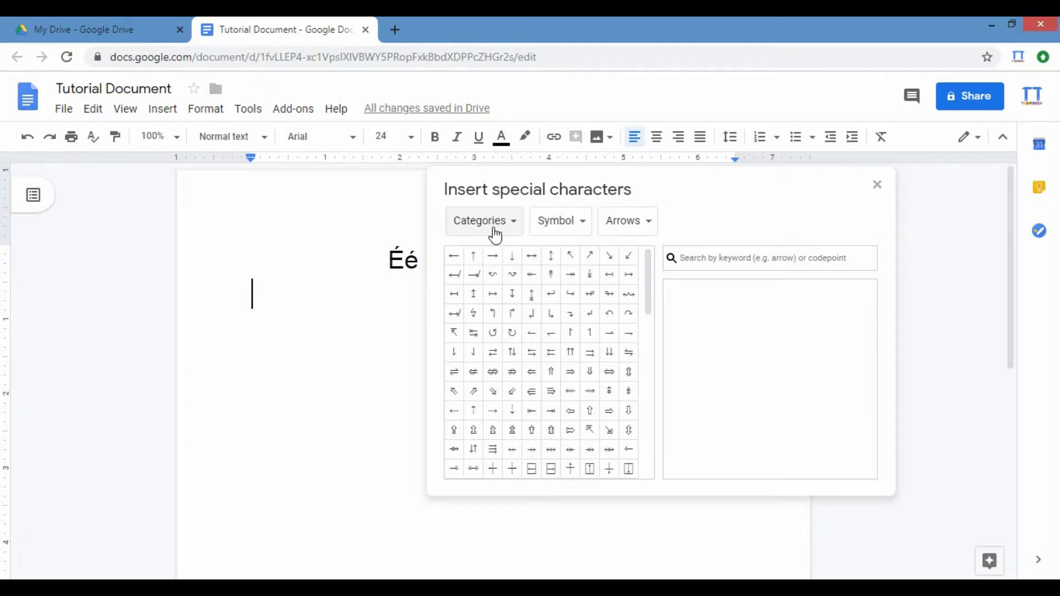
Step: Look through the list of character categories, keeping Symbol, and display its Keyboard and UI characters
click(538, 231)
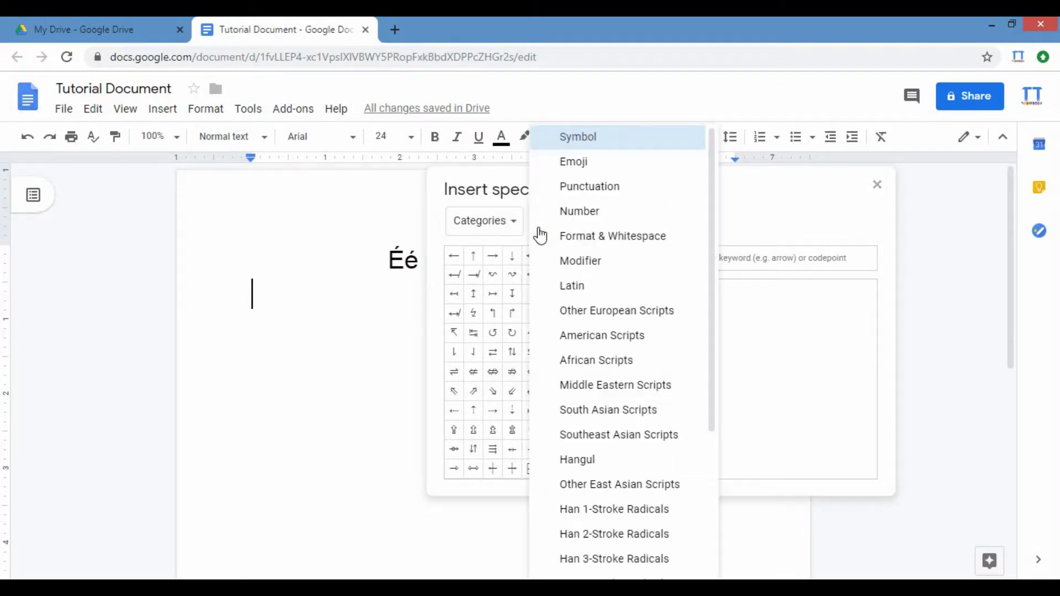
scroll(589, 171, down, 4)
scroll(591, 171, up, 4)
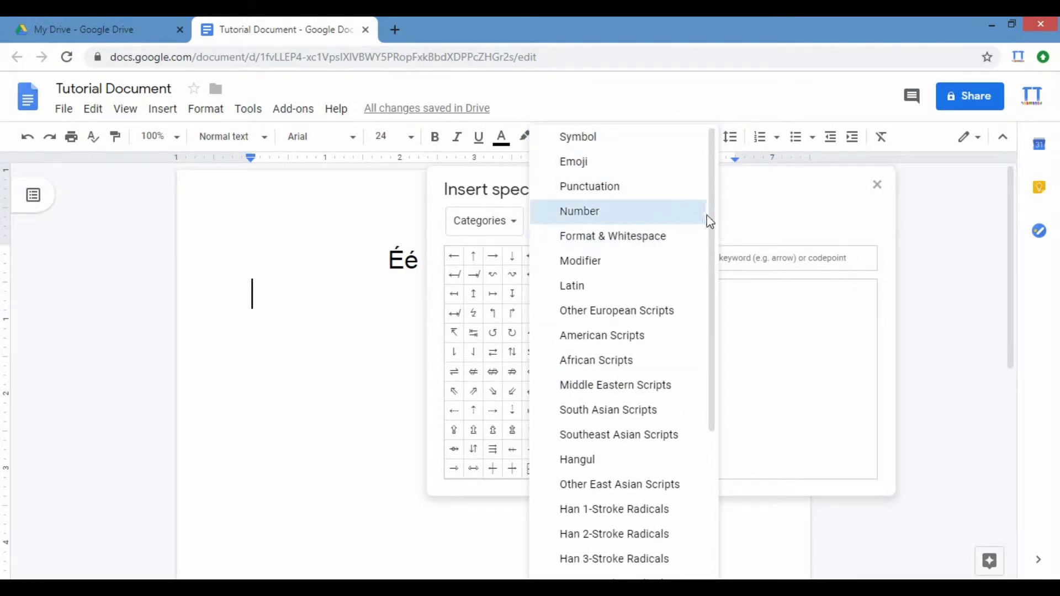
click(725, 223)
click(647, 228)
click(647, 230)
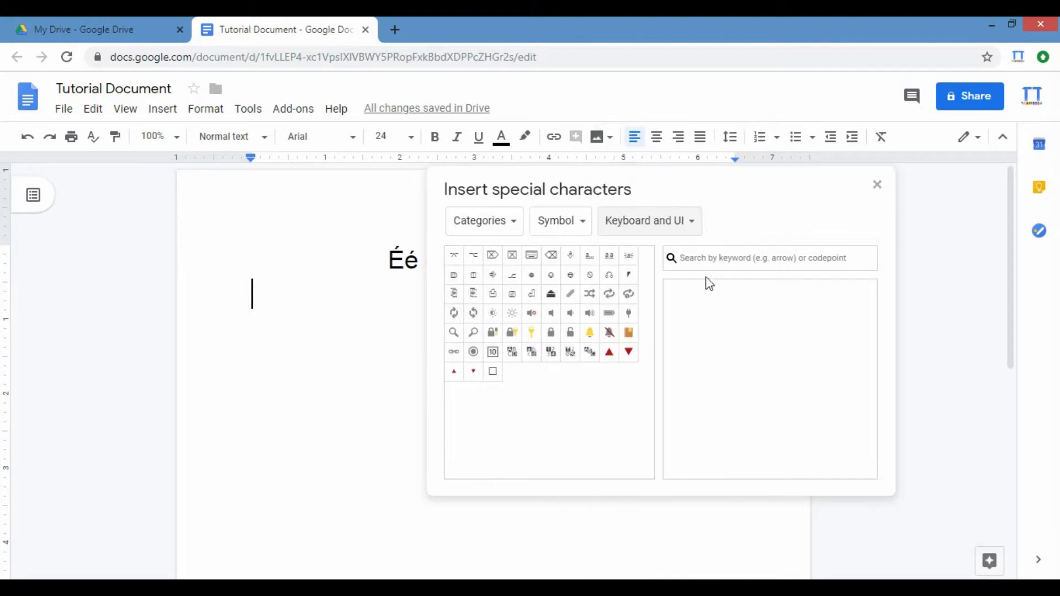
Step: Switch the Symbol subcategory to Math and look through the mathematical characters
click(652, 234)
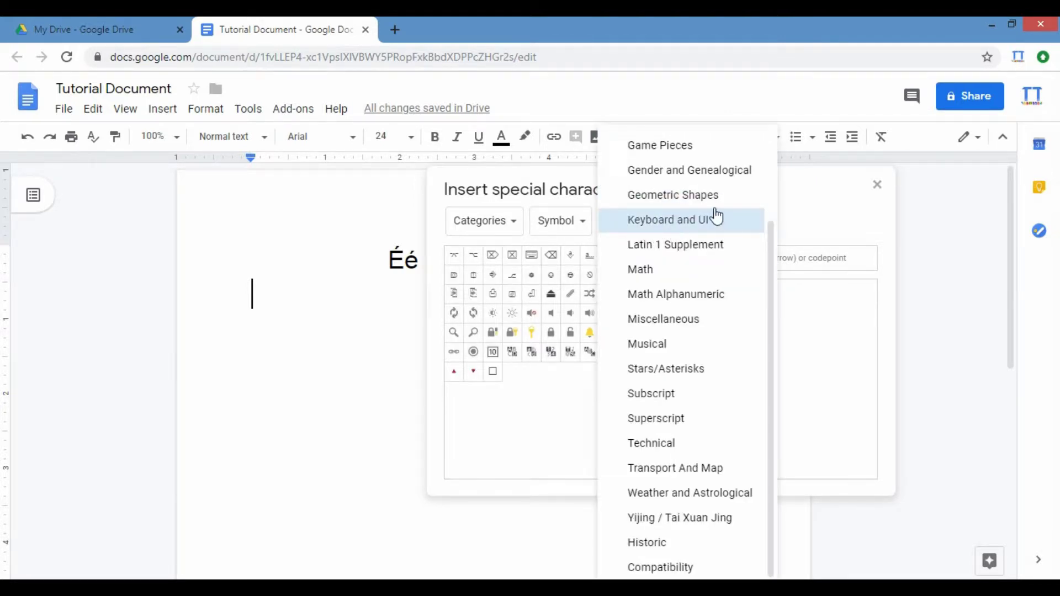
scroll(716, 217, up, 3)
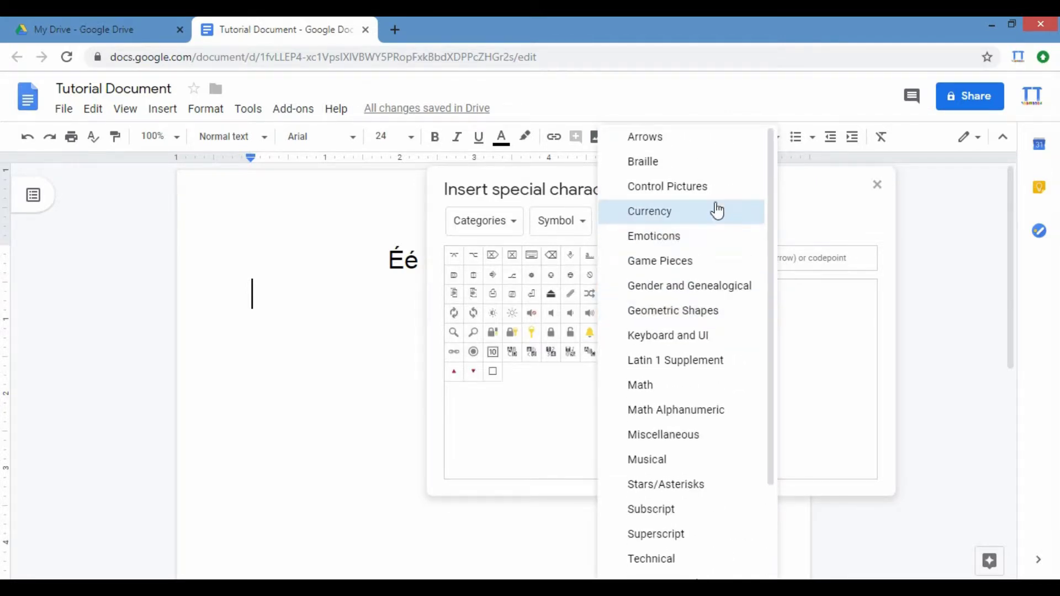
click(641, 387)
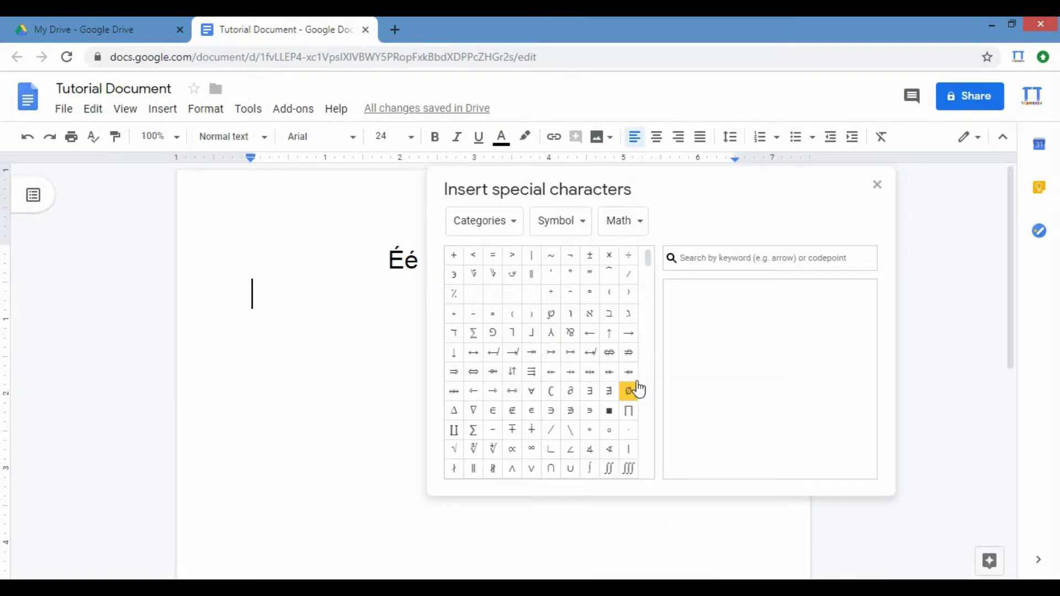
mouse_move(540, 335)
scroll(540, 335, down, 3)
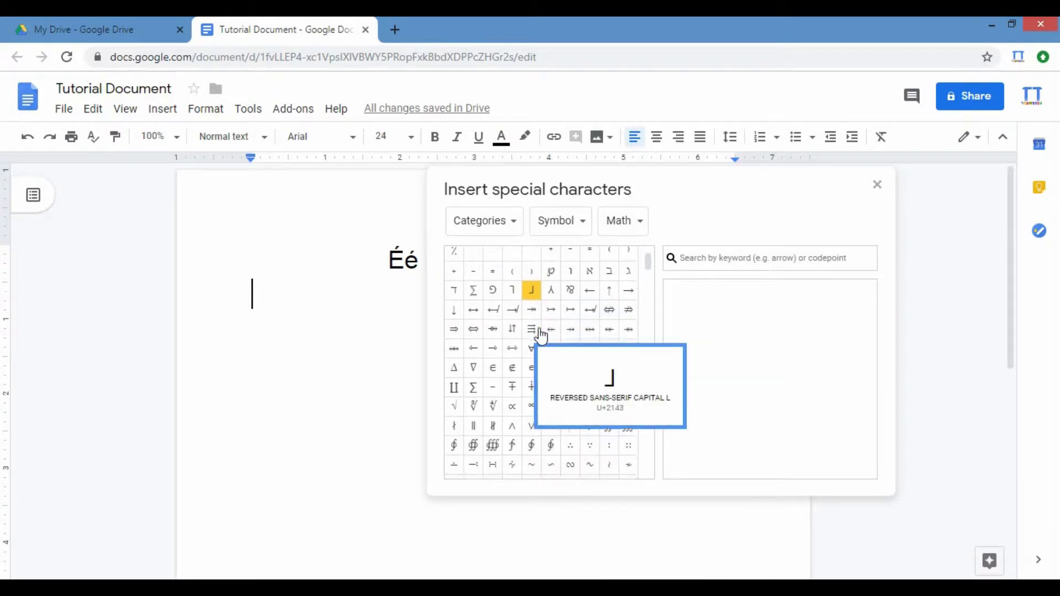
scroll(540, 336, up, 3)
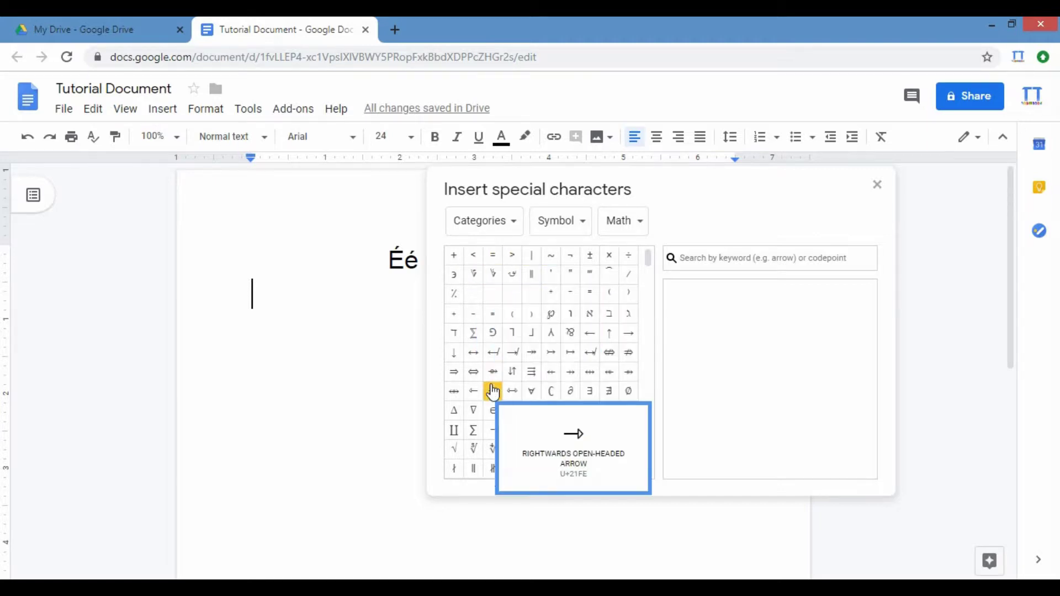
scroll(531, 369, down, 5)
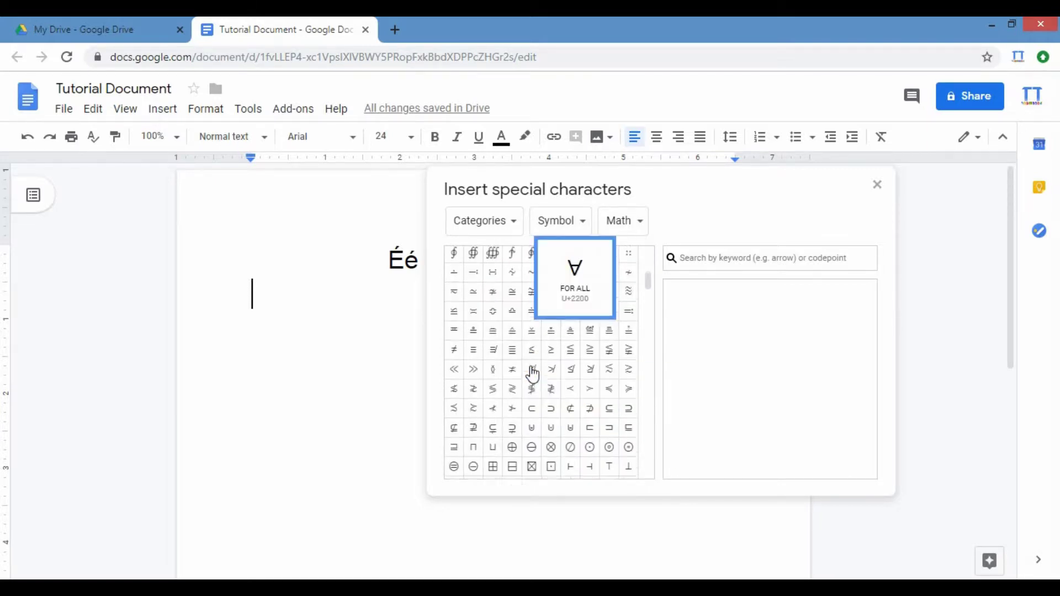
scroll(530, 373, down, 2)
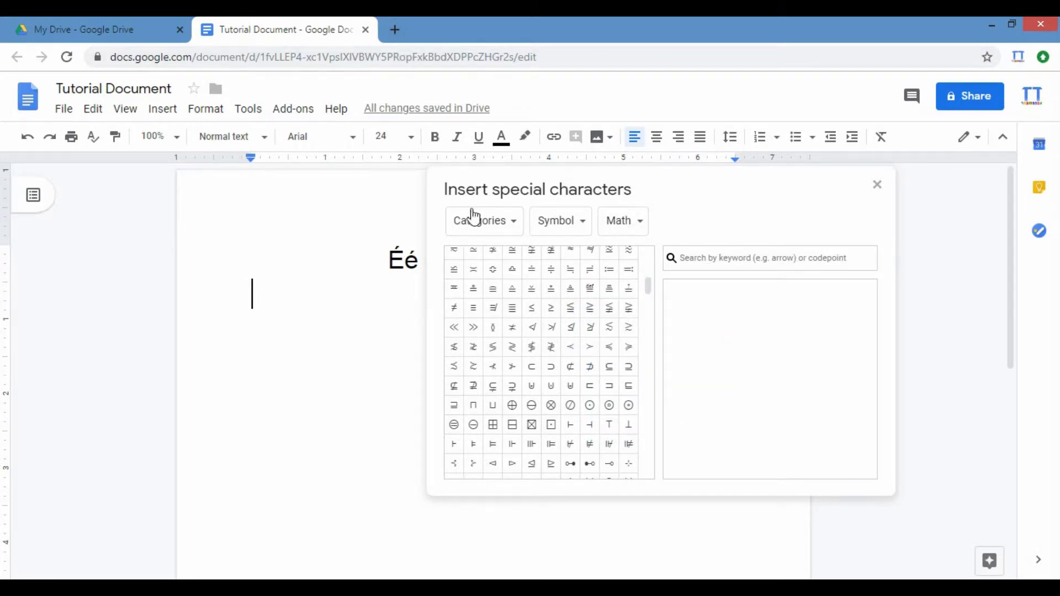
scroll(533, 287, up, 5)
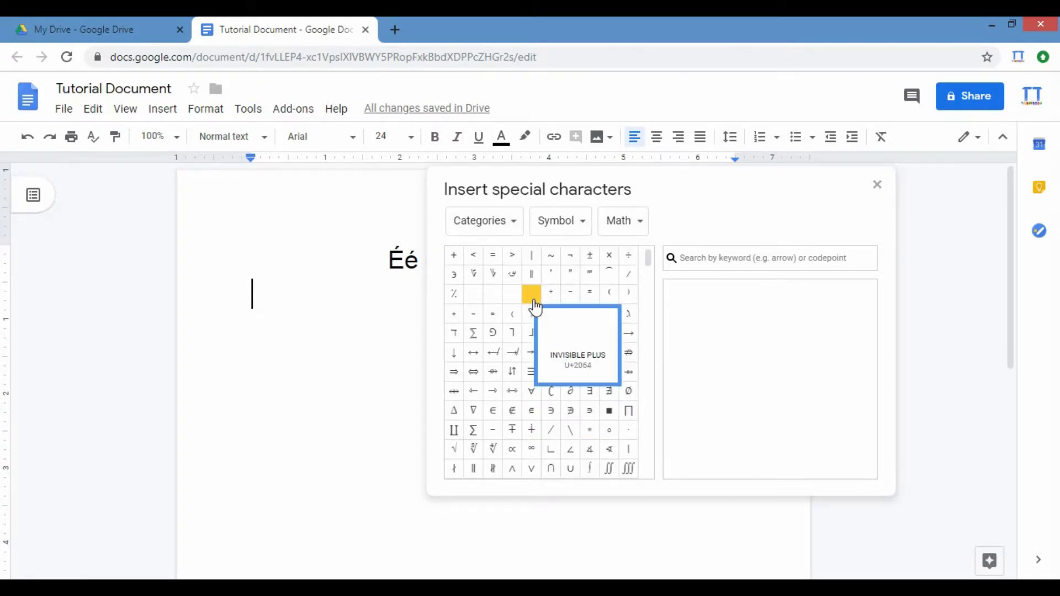
Step: Change the special character category from Symbol to Latin
click(489, 224)
click(598, 202)
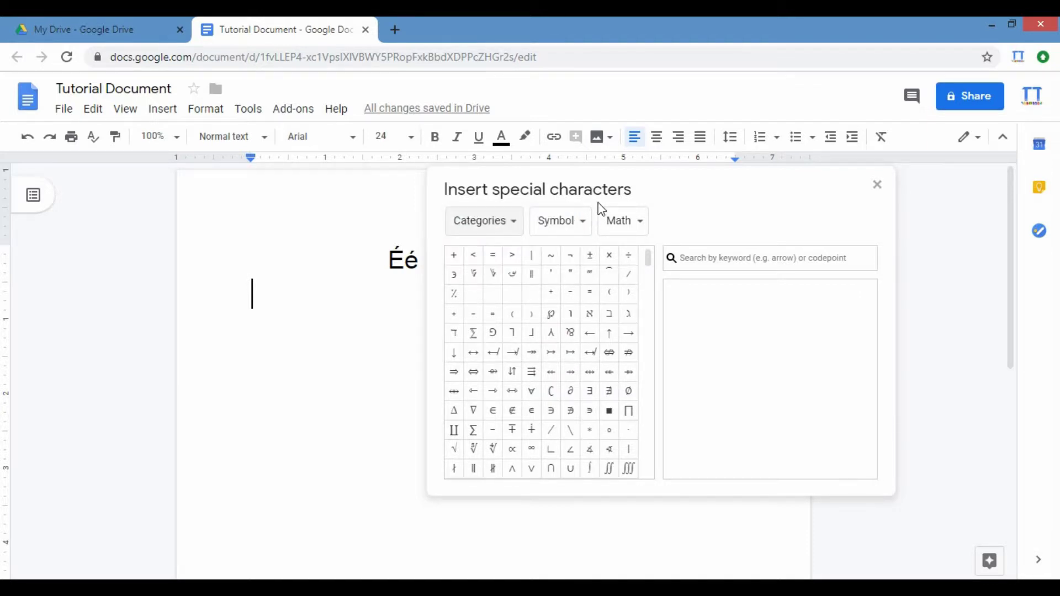
click(562, 222)
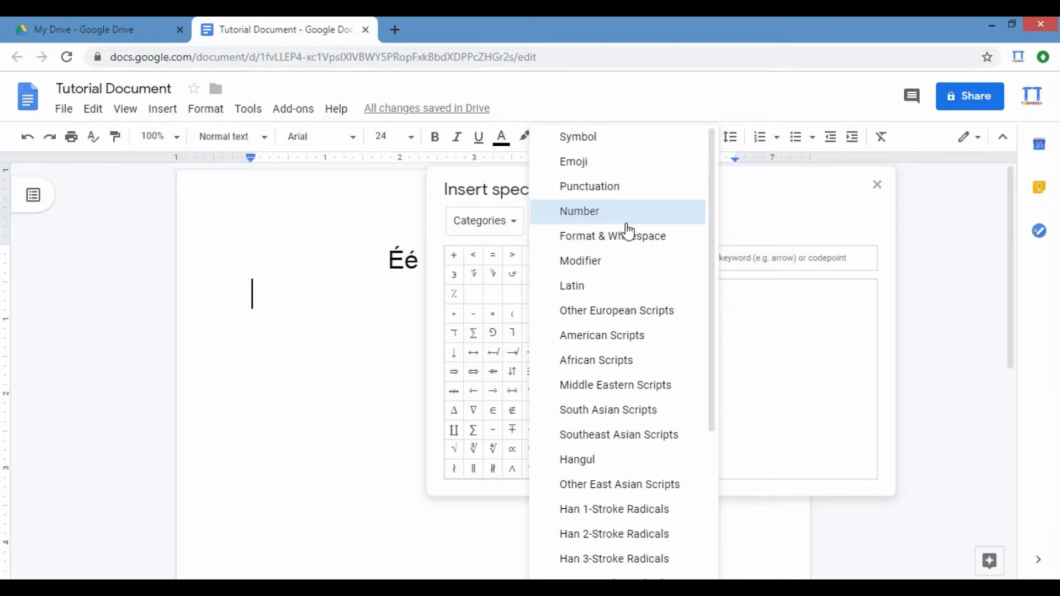
scroll(629, 231, down, 2)
click(591, 215)
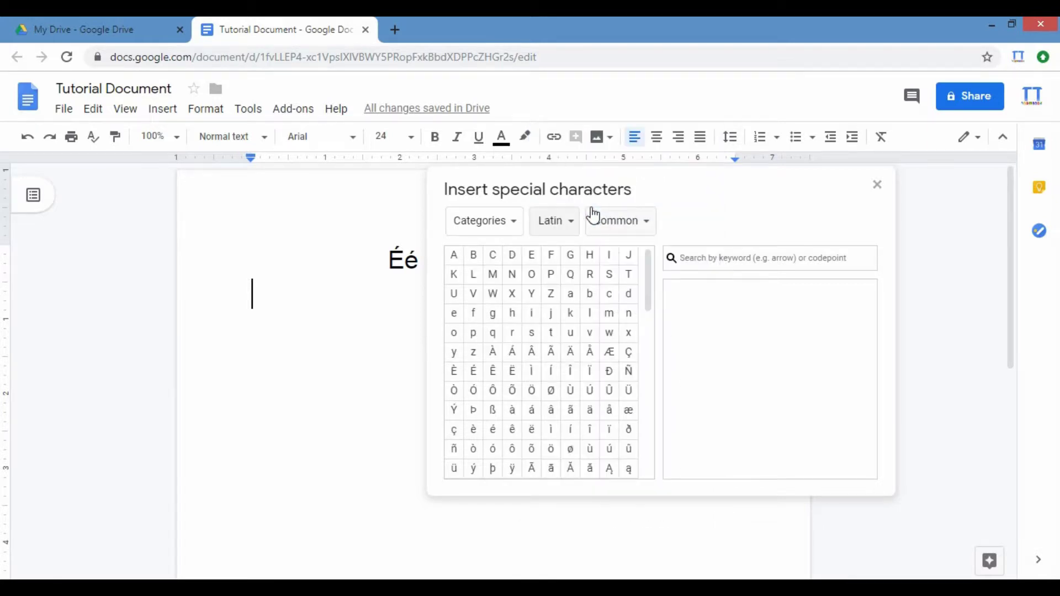
Step: Examine the common Latin characters, including the accented capital and small letters
scroll(552, 317, down, 1)
scroll(532, 293, up, 1)
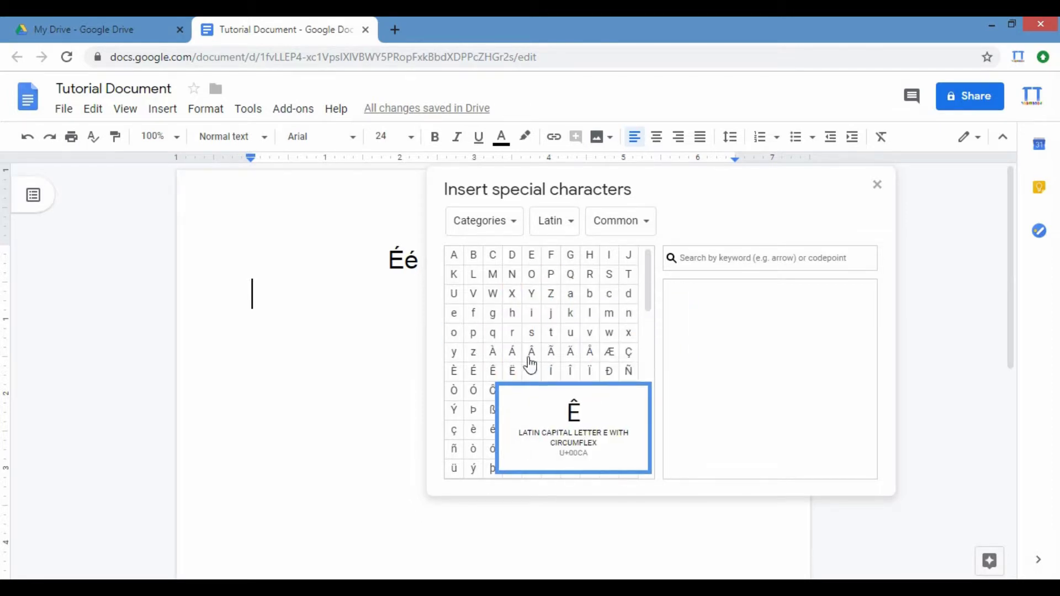
scroll(546, 351, down, 2)
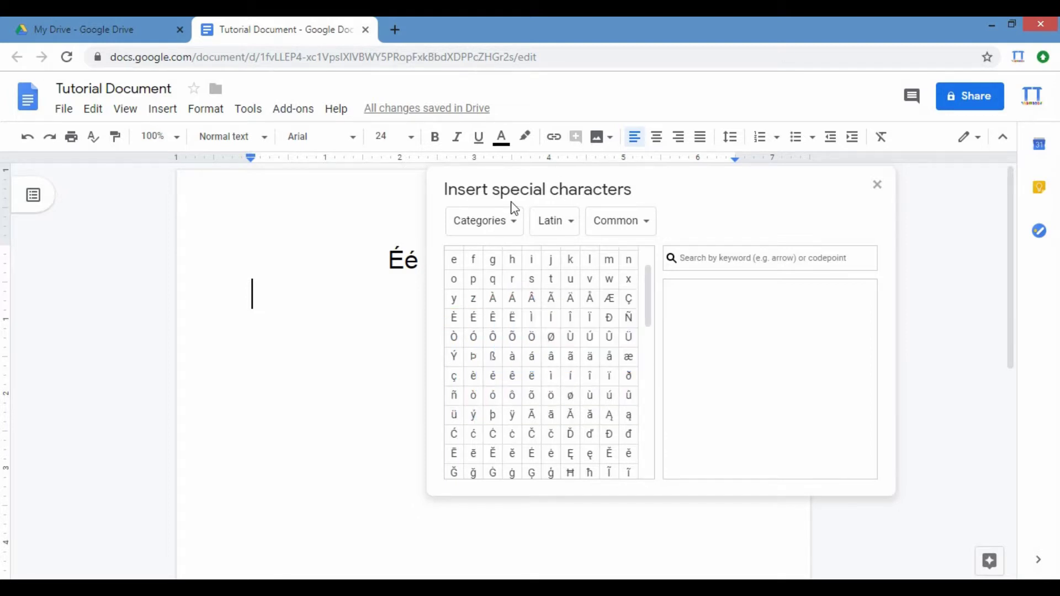
scroll(551, 345, down, 3)
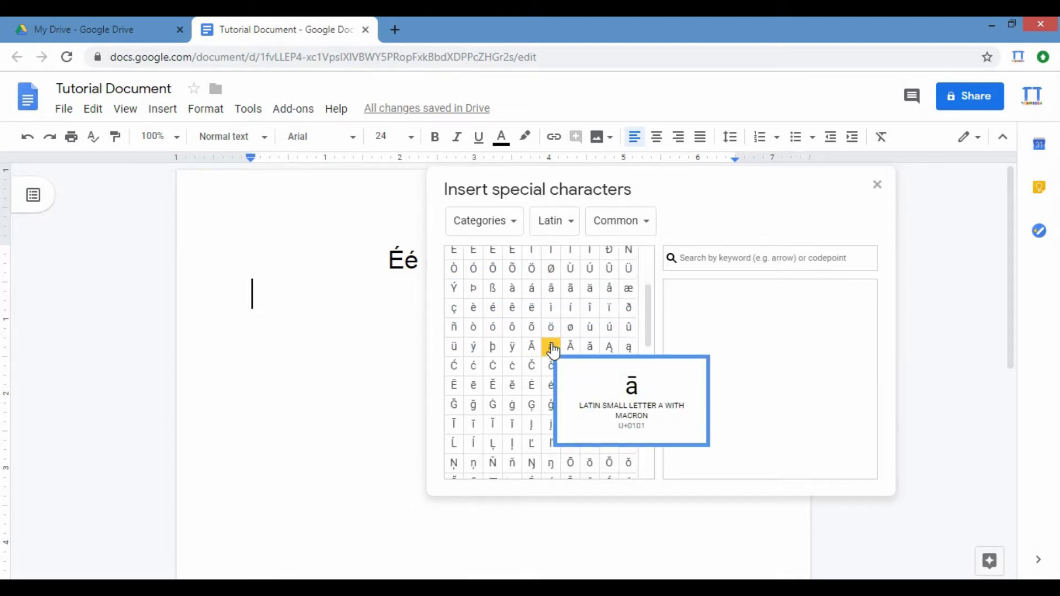
scroll(553, 351, up, 5)
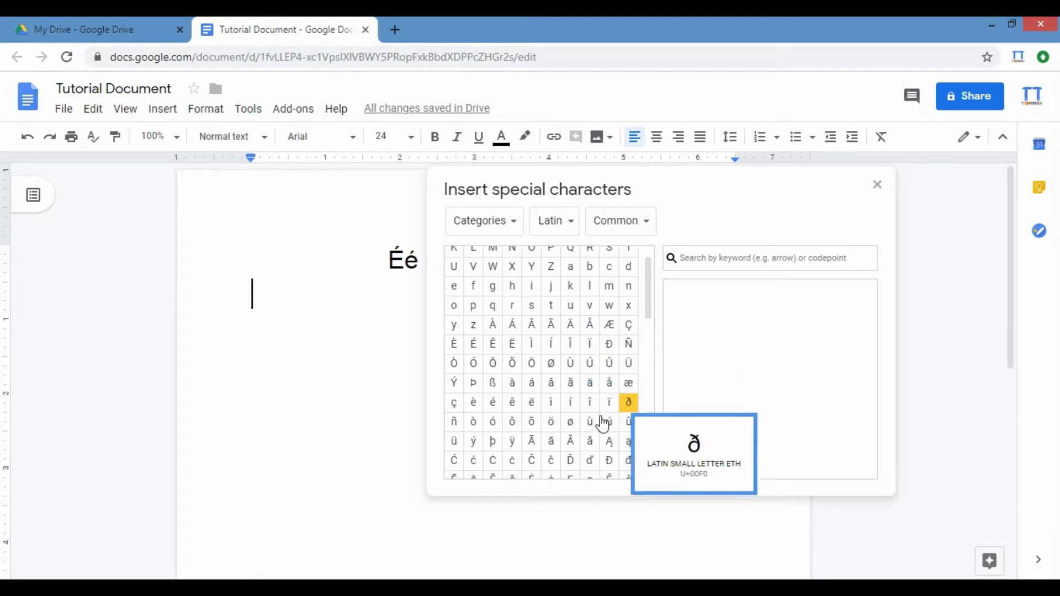
scroll(559, 344, up, 2)
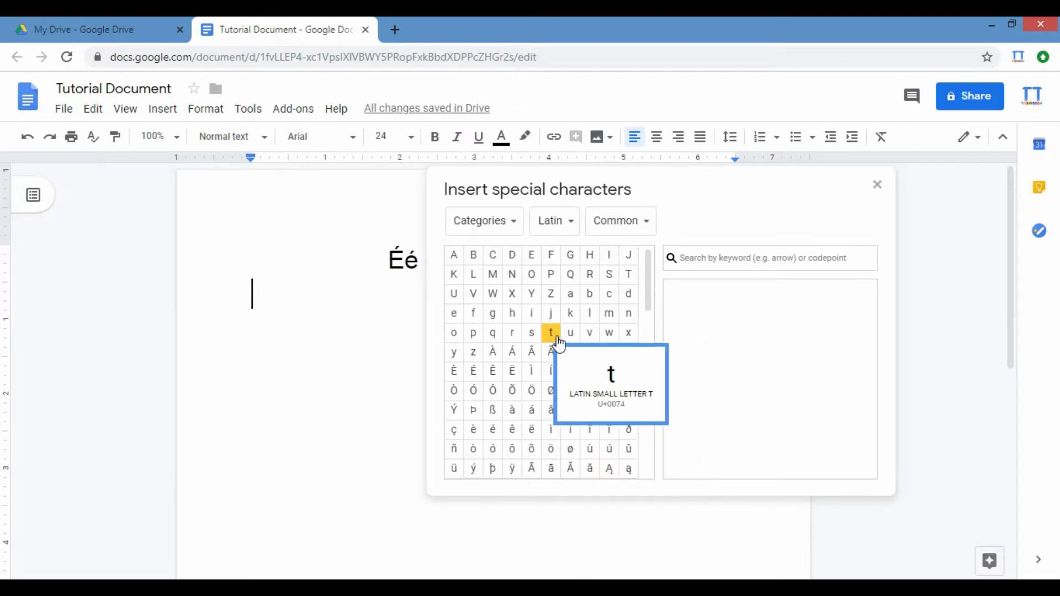
scroll(602, 294, down, 1)
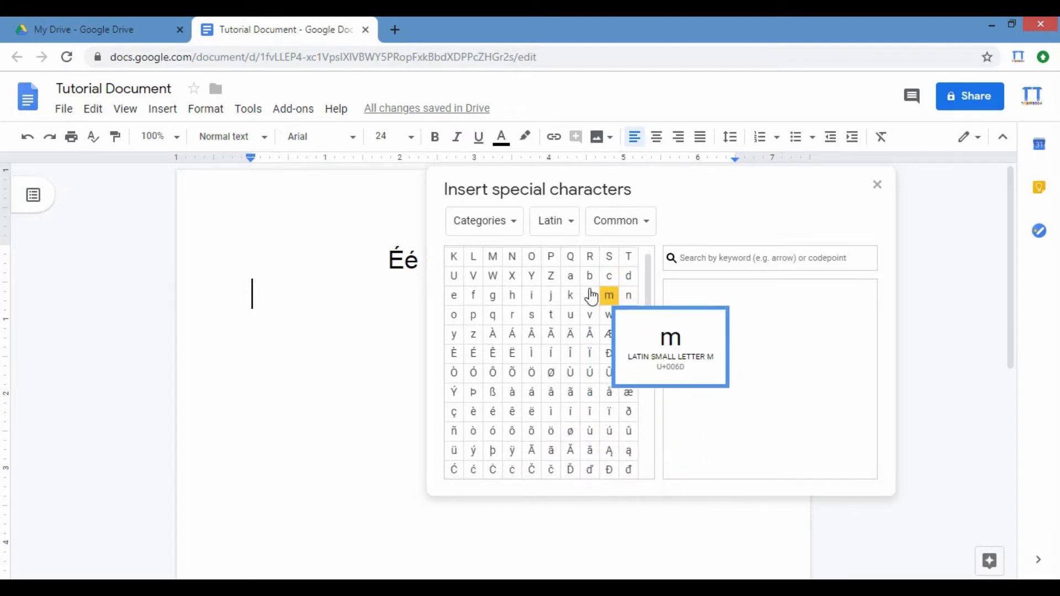
scroll(589, 271, down, 5)
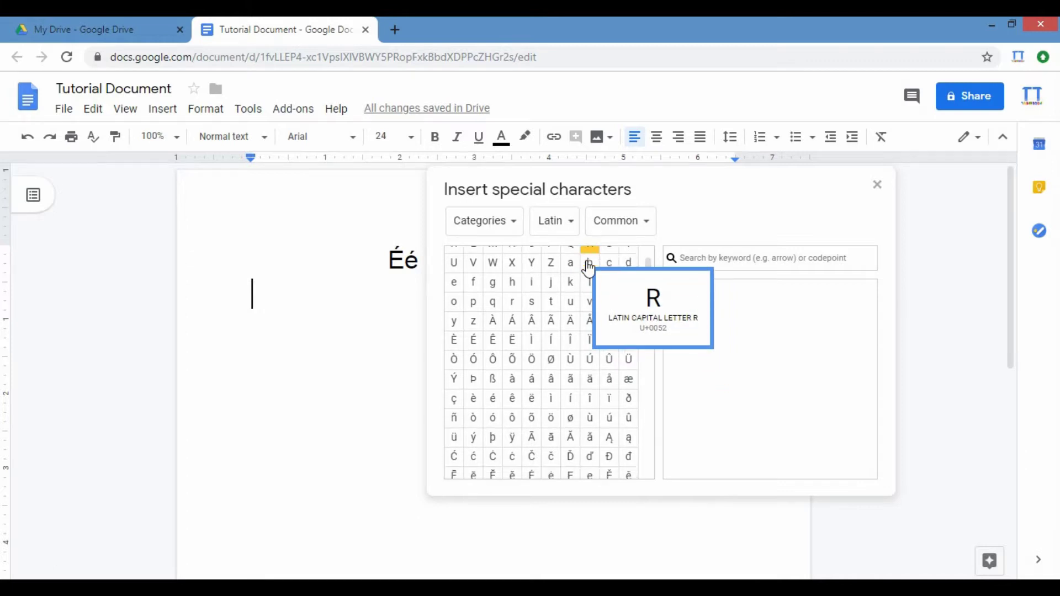
scroll(592, 299, up, 1)
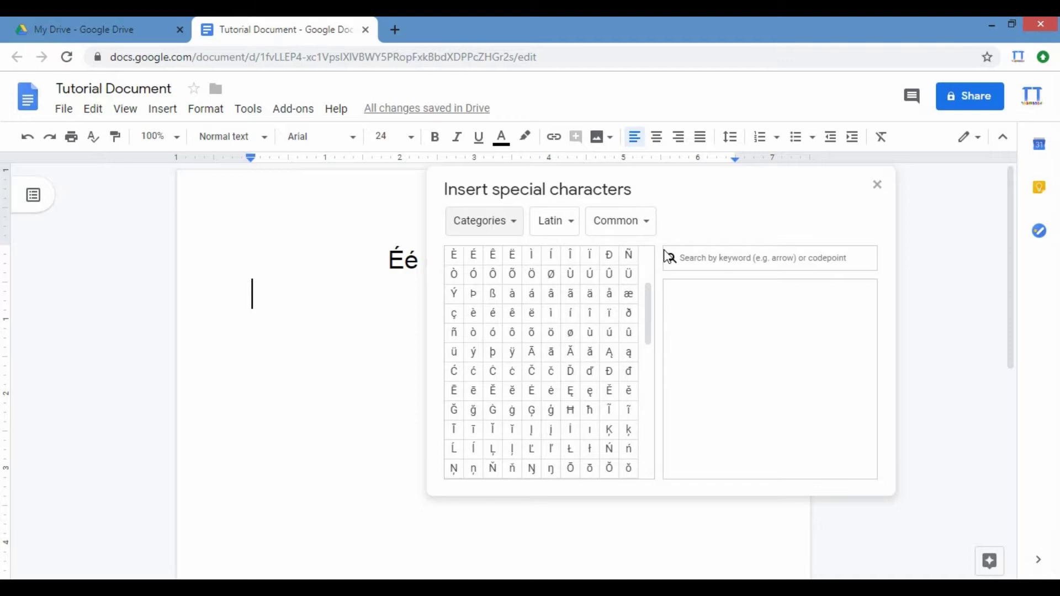
Step: Search the special characters by keyword for "smile" and "smiling", and clear the search
click(700, 254)
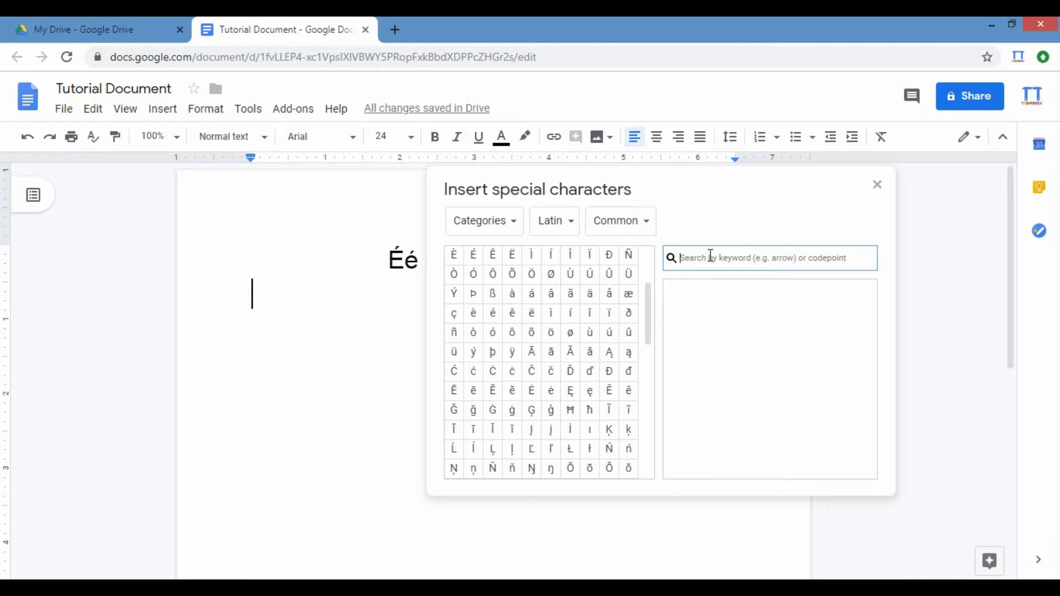
text(smile)
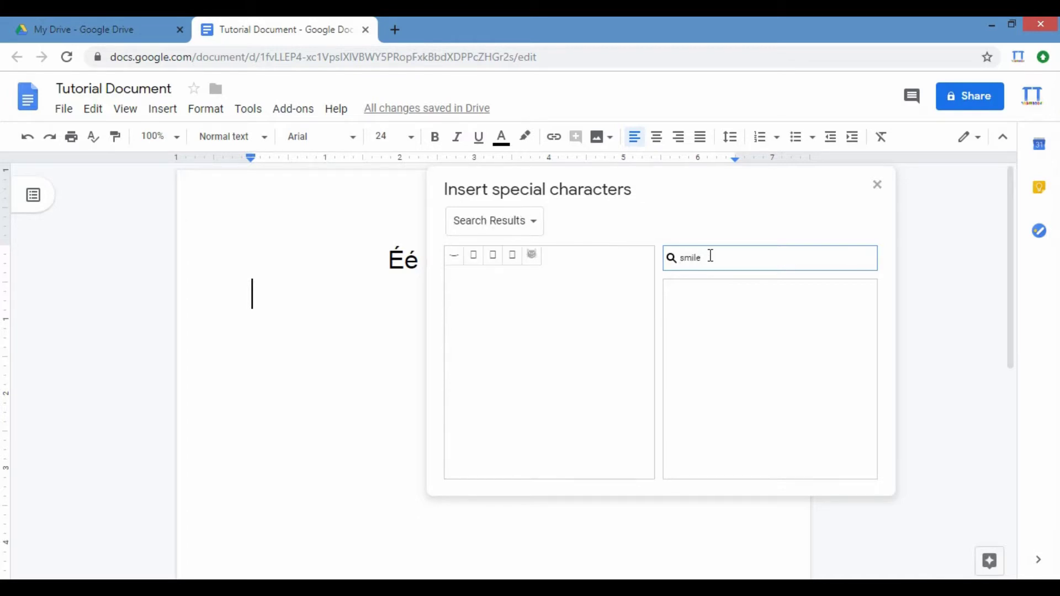
key(BackSpace)
key(BackSpace)
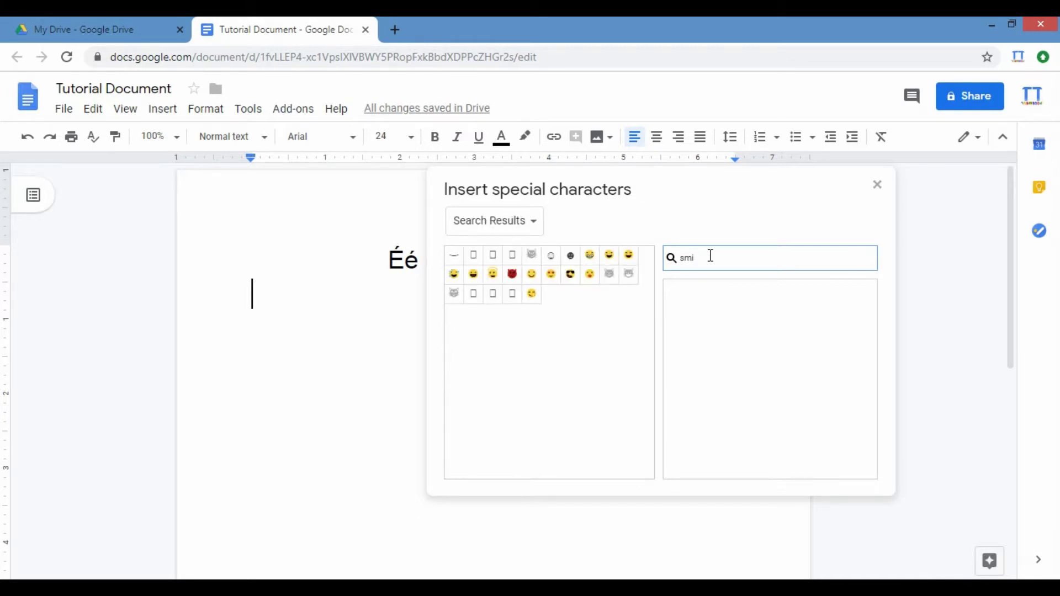
text(ling)
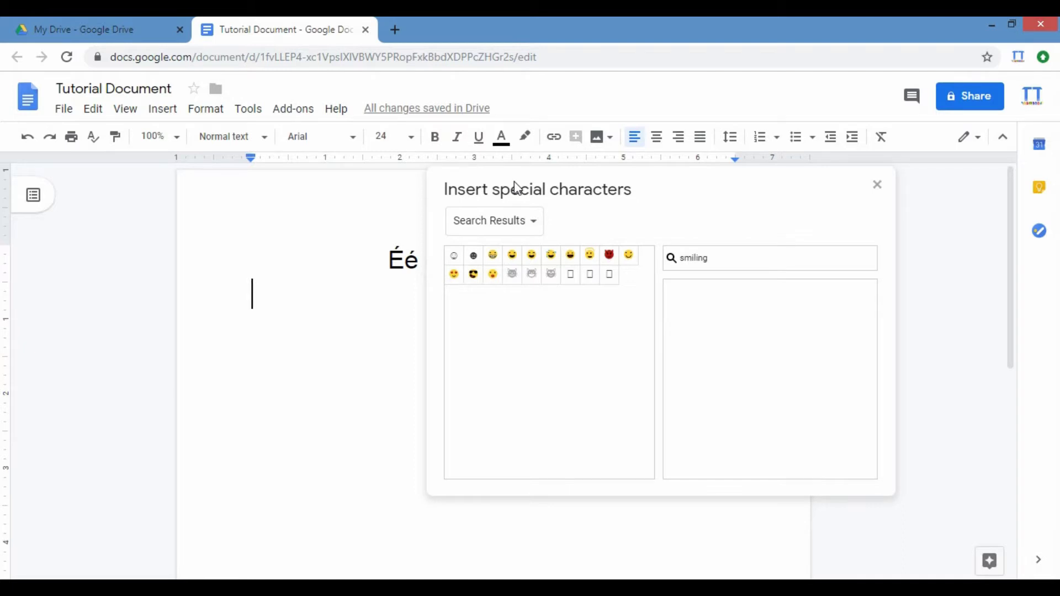
double_click(710, 266)
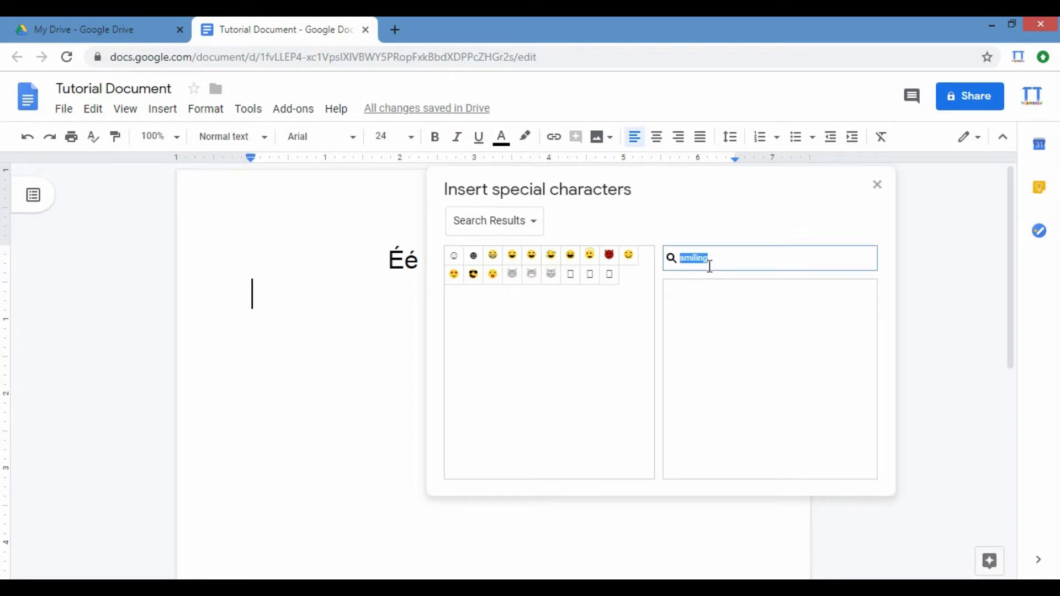
key(BackSpace)
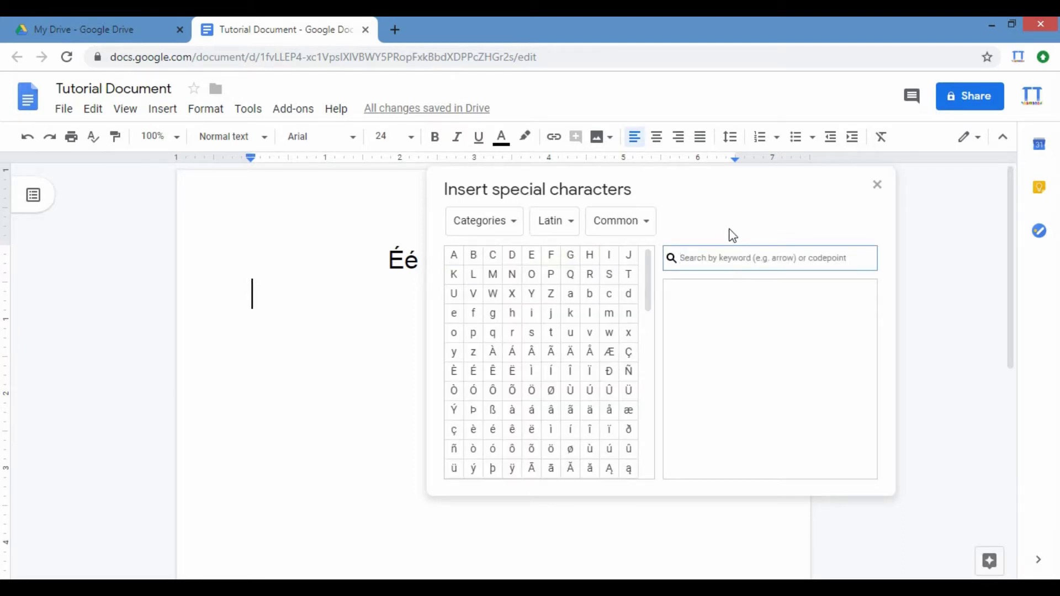
Step: Find matching characters by sketching an é by hand in the drawing area, and clear the sketch
click(680, 310)
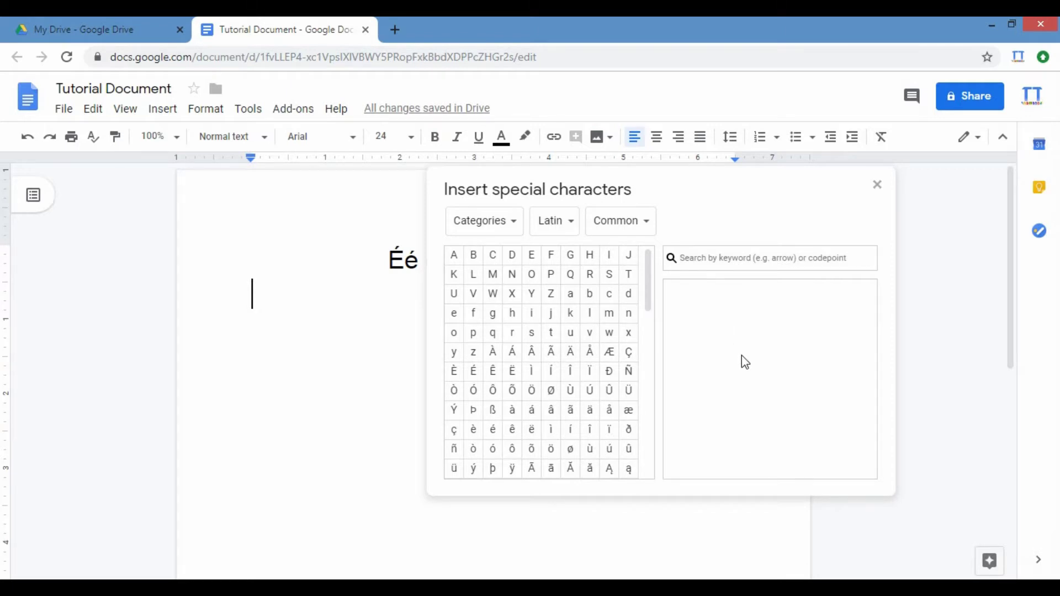
mouse_move(719, 357)
mouse_down()
mouse_move(751, 337)
mouse_move(735, 362)
mouse_move(767, 366)
mouse_up()
drag(748, 320, 763, 307)
drag(743, 343, 759, 346)
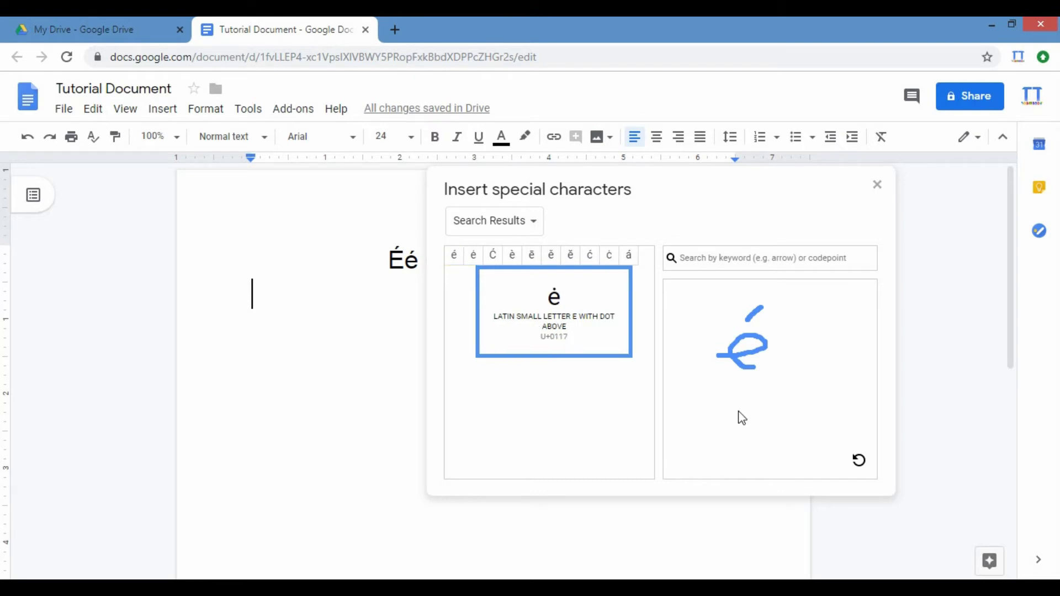
click(860, 462)
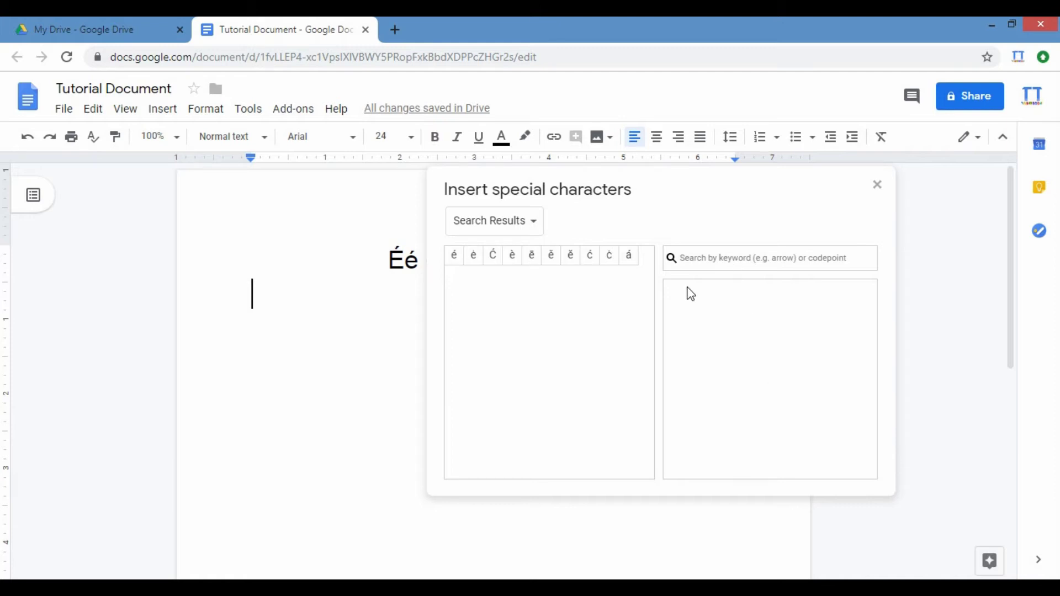
Step: Find matching special characters by sketching a smiley face by hand in the drawing area, and clear the sketch
mouse_move(753, 323)
mouse_down()
mouse_move(731, 370)
mouse_move(754, 406)
mouse_move(793, 410)
mouse_move(820, 357)
mouse_move(778, 320)
mouse_move(762, 360)
mouse_move(784, 358)
mouse_move(772, 382)
mouse_move(788, 374)
mouse_up()
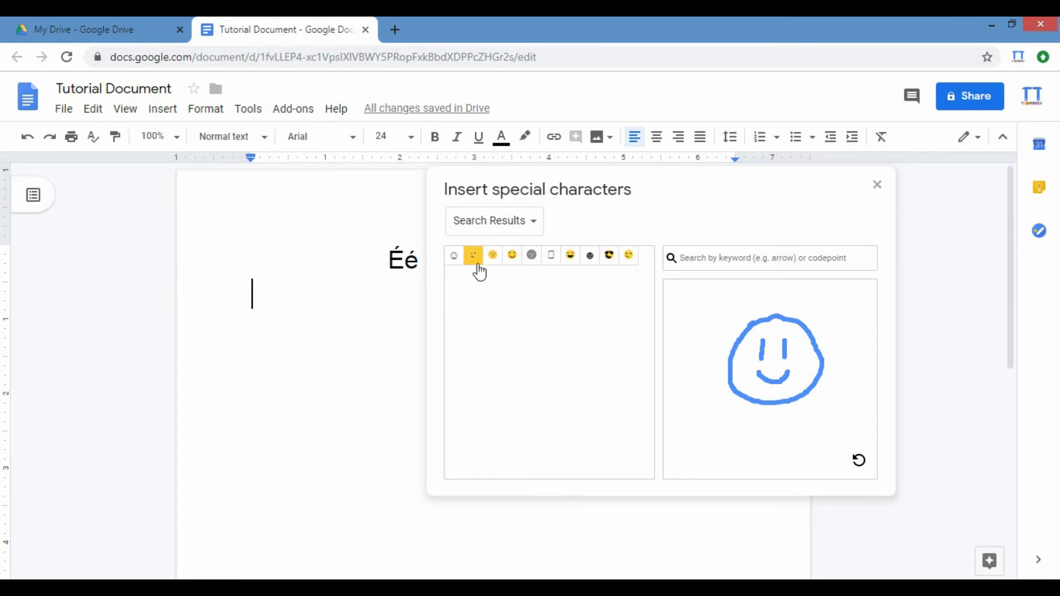
mouse_move(511, 269)
click(859, 461)
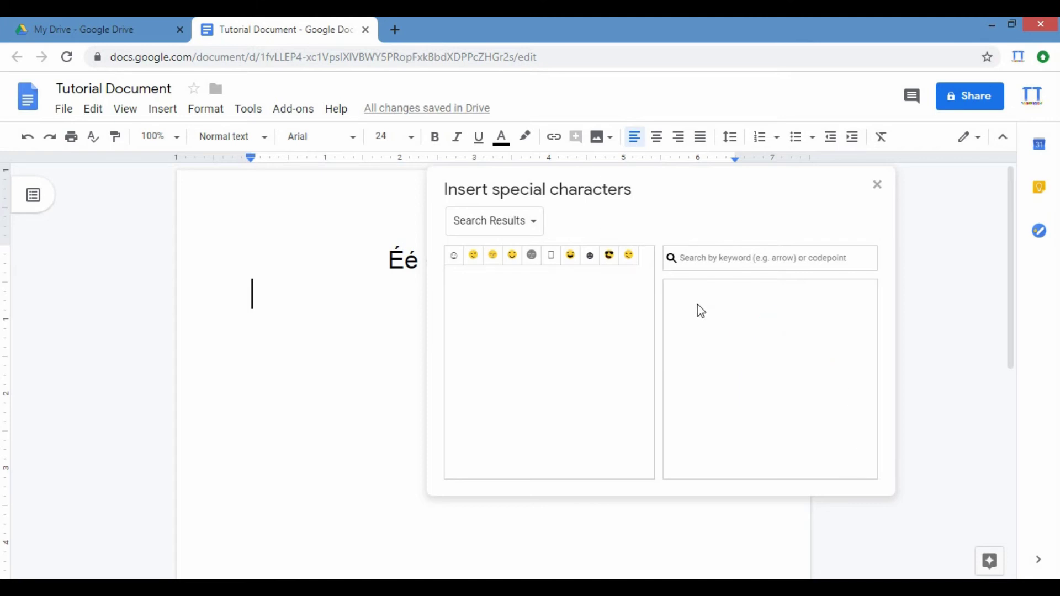
Step: Find matching characters by sketching the Chinese character 你 by hand, clear the sketch, and close the special characters dialog
mouse_move(714, 306)
mouse_down()
mouse_move(685, 338)
mouse_move(702, 367)
mouse_up()
mouse_move(740, 302)
mouse_down()
mouse_move(727, 318)
mouse_move(755, 306)
mouse_move(734, 360)
mouse_move(713, 346)
mouse_move(752, 346)
mouse_up()
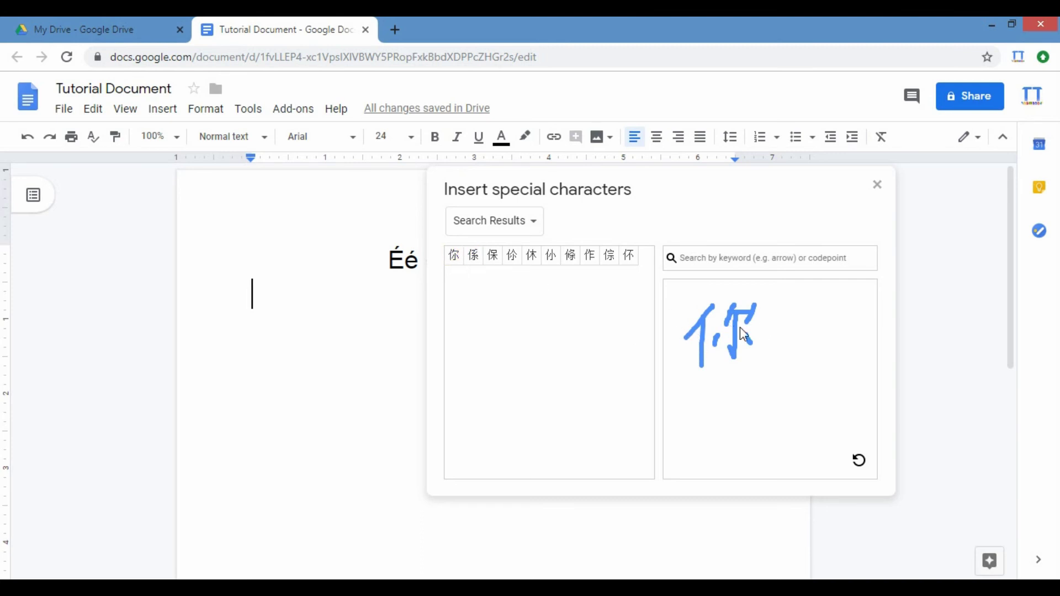
click(859, 460)
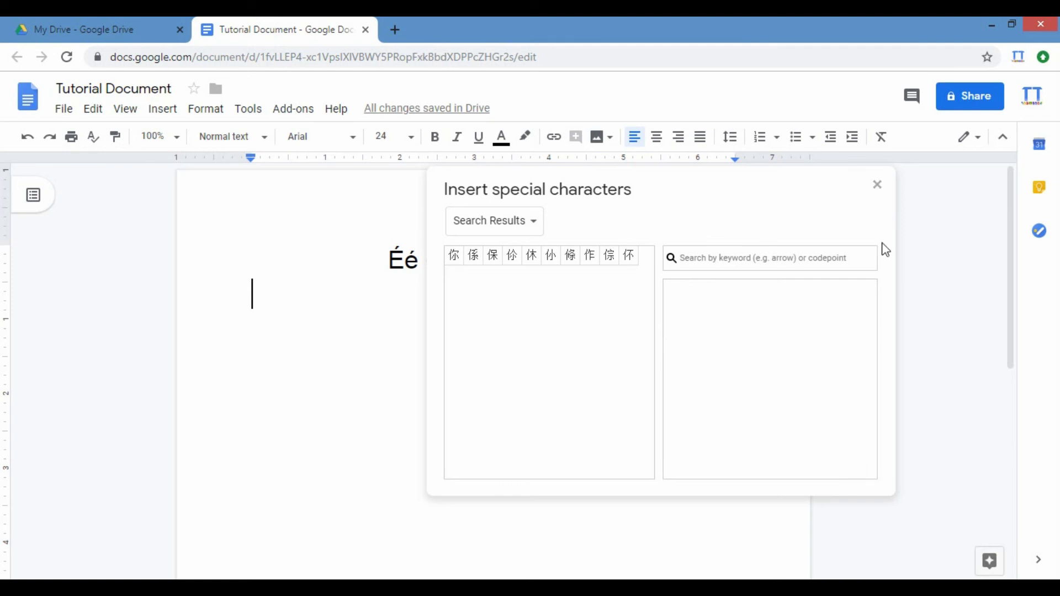
click(879, 187)
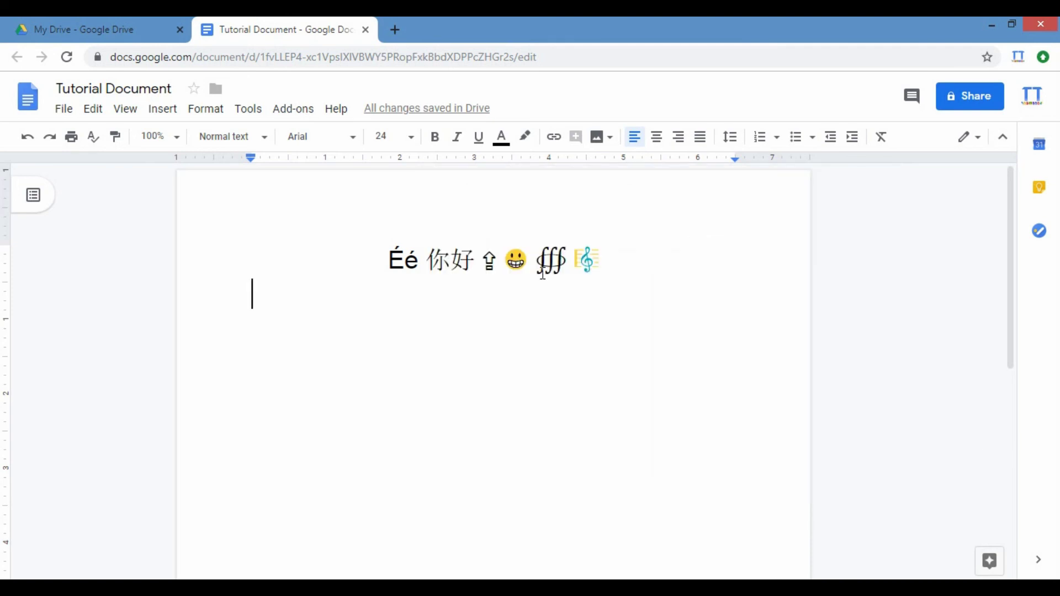
Step: Move the text cursor one character at a time through the centred line of special characters, starting at the Chinese characters
click(444, 265)
key(Right)
key(Right)
key(Right)
key(Right)
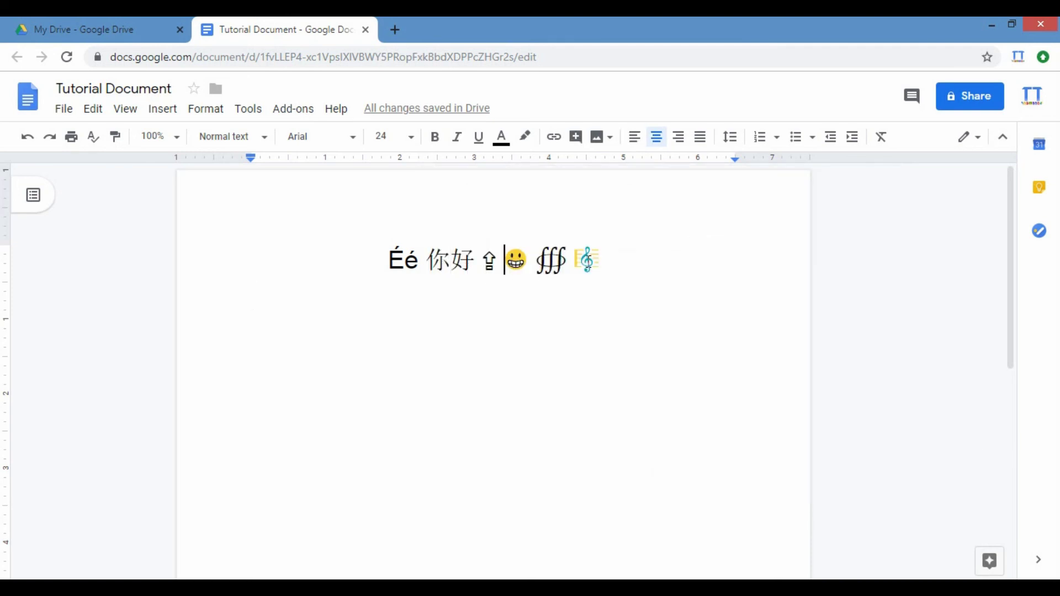
key(Right)
key(Right)
key(Right)
key(Right)
key(Right)
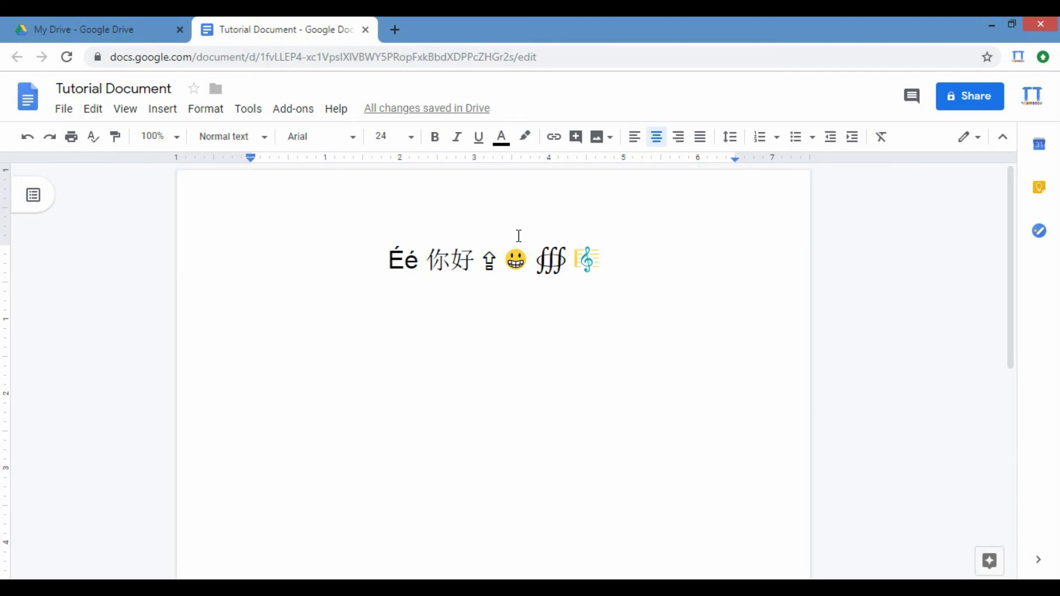